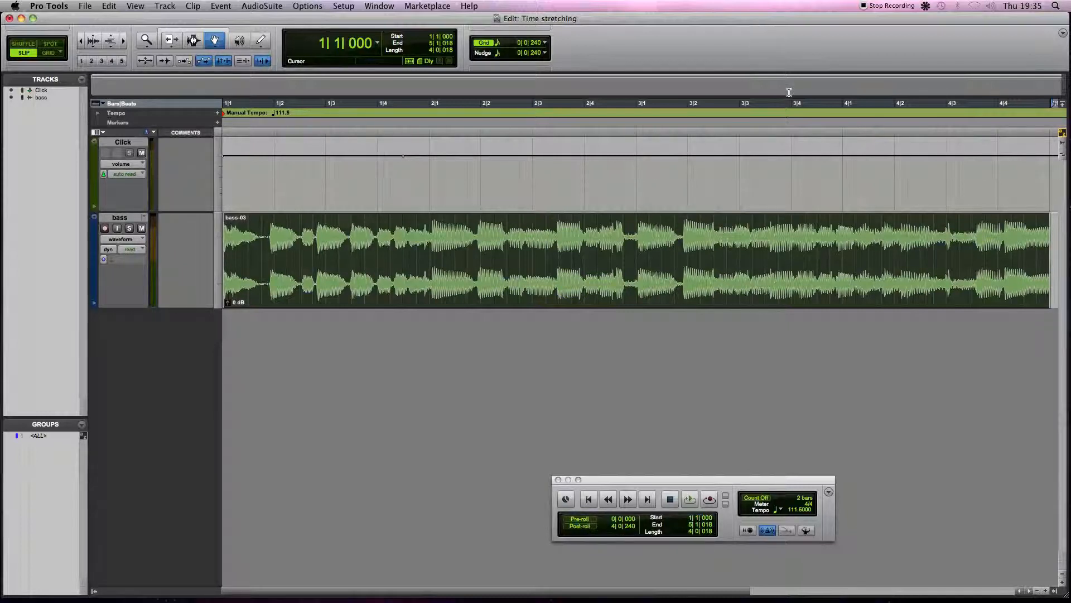
Play back the session from the start and stop playback.
left_click(691, 500)
left_click(691, 500)
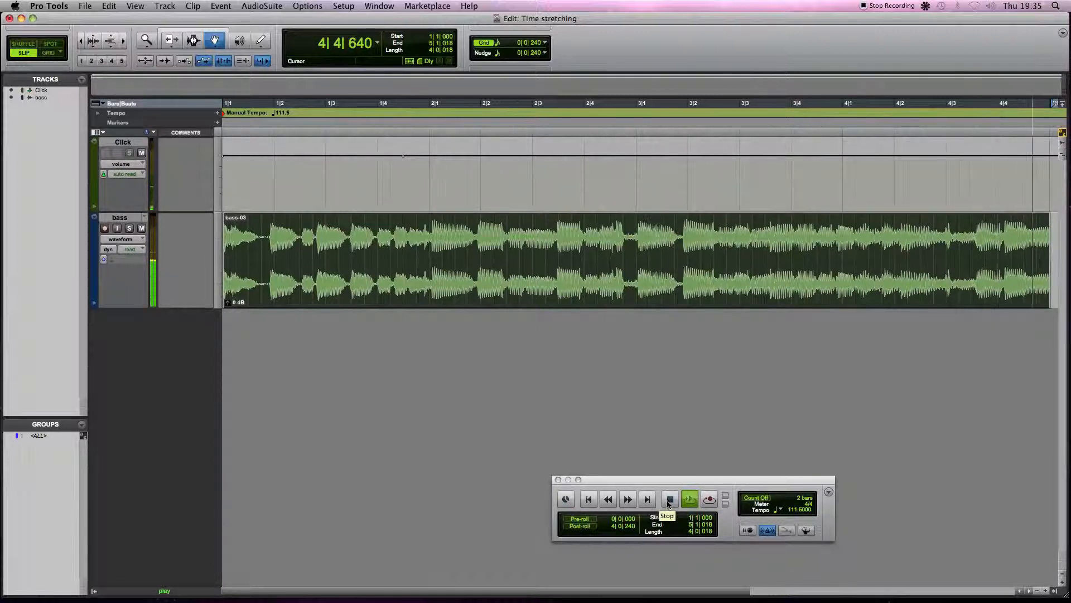
left_click(669, 499)
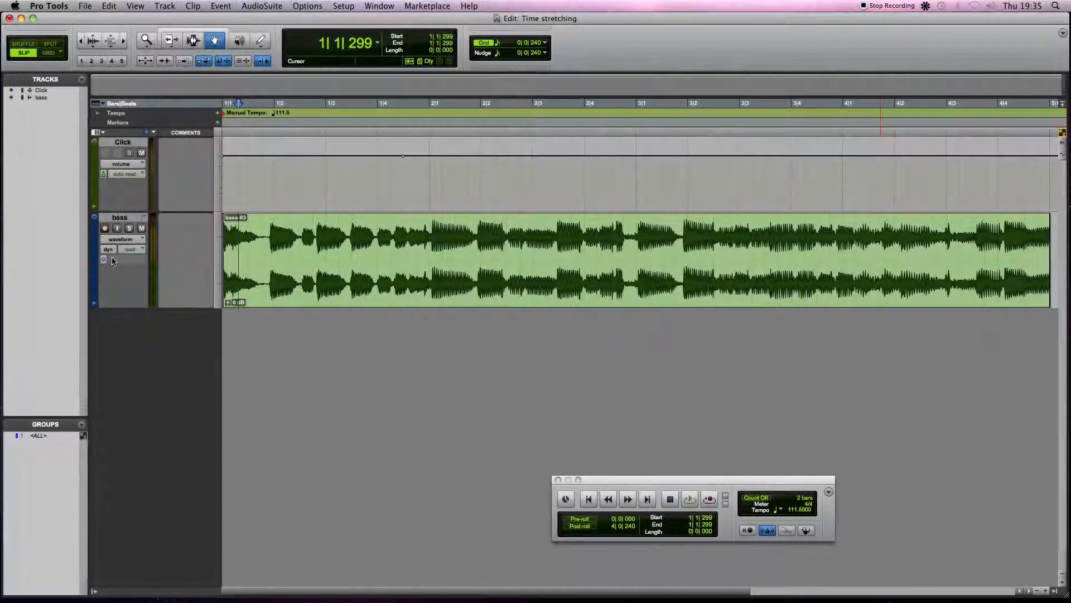
Set the bass track's Elastic Audio plugin to Monophonic and switch the track view to warp.
left_click(114, 259)
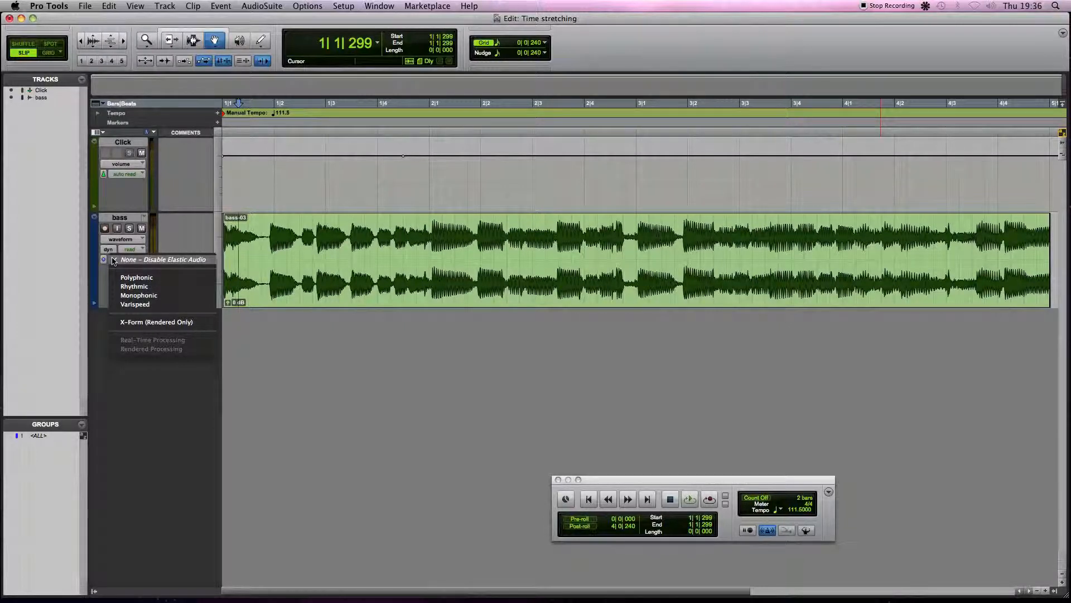
left_click(139, 295)
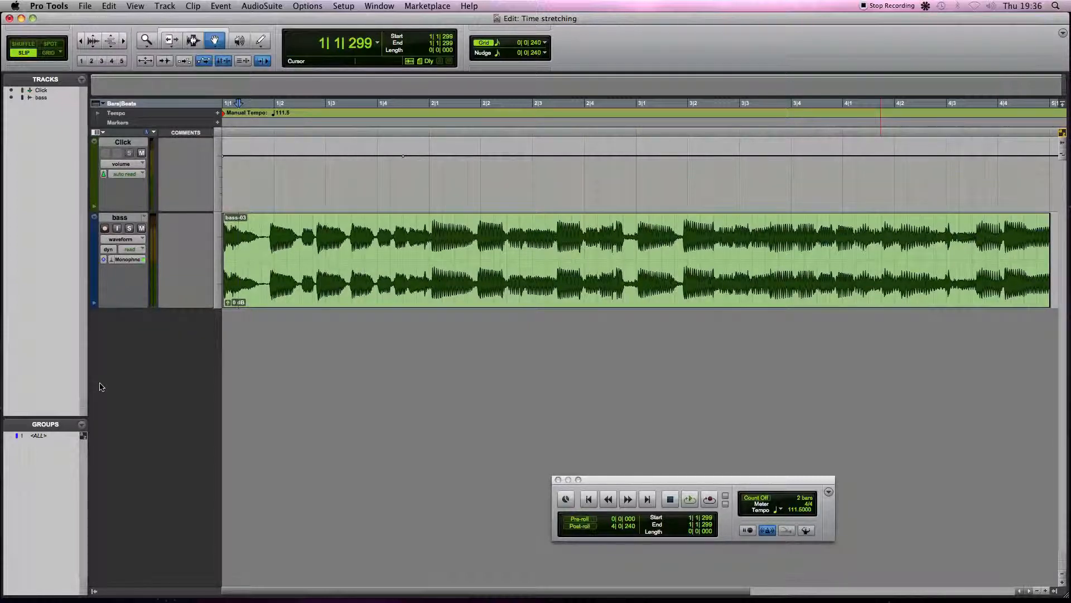
left_click(118, 243)
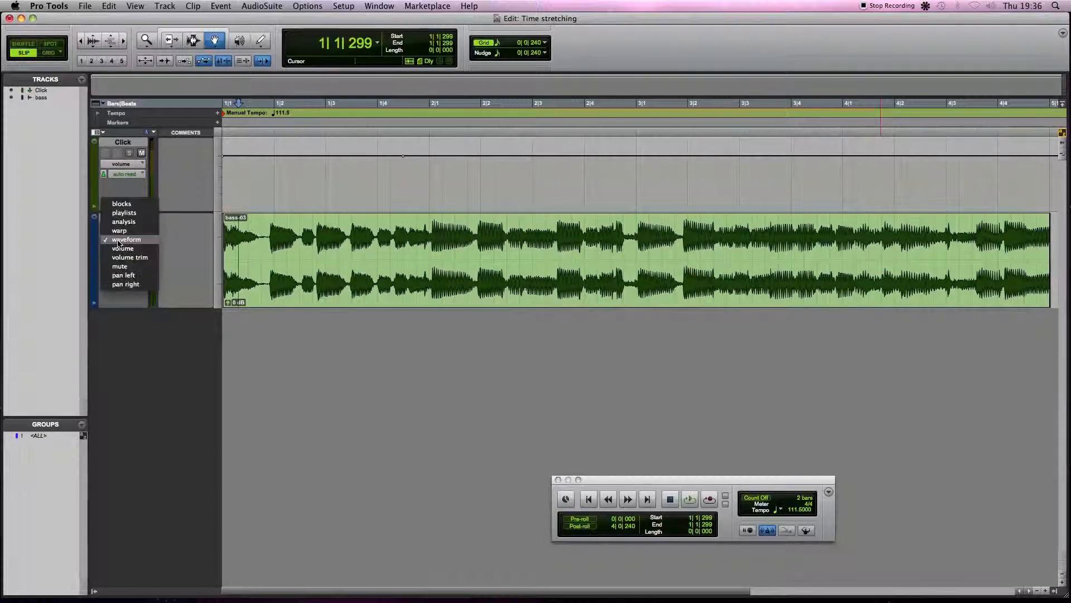
left_click(120, 249)
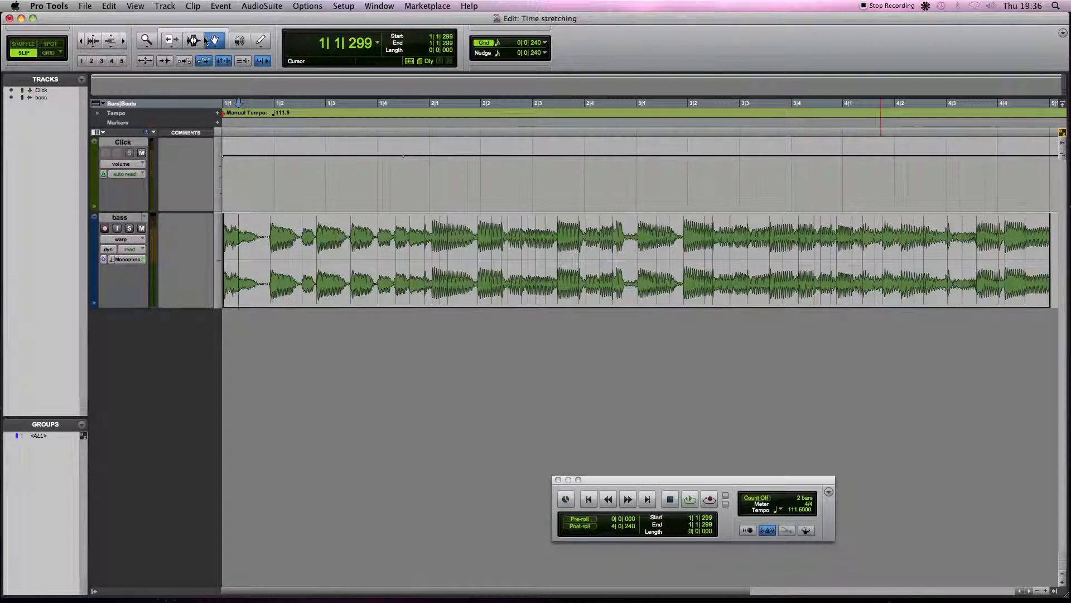
Add a warp marker in the bass clip between bar 1 beat 2 and beat 3 and move it slightly earlier.
left_click(303, 249, "ctrl")
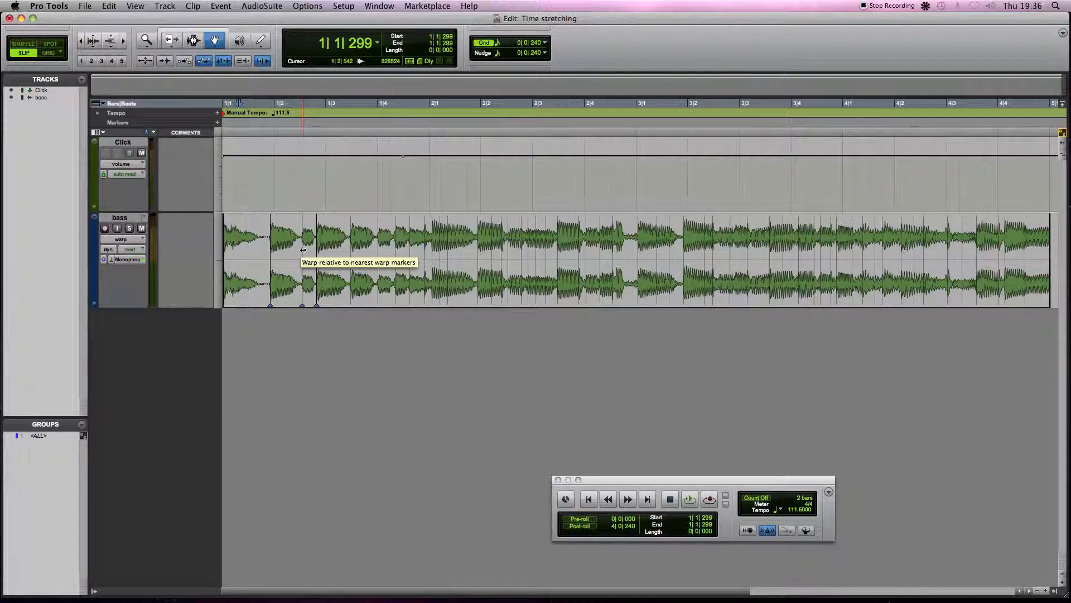
mouse_move(302, 249)
left_mouse_down()
mouse_move(275, 255)
mouse_move(307, 255)
mouse_move(275, 253)
mouse_move(296, 249)
left_mouse_up()
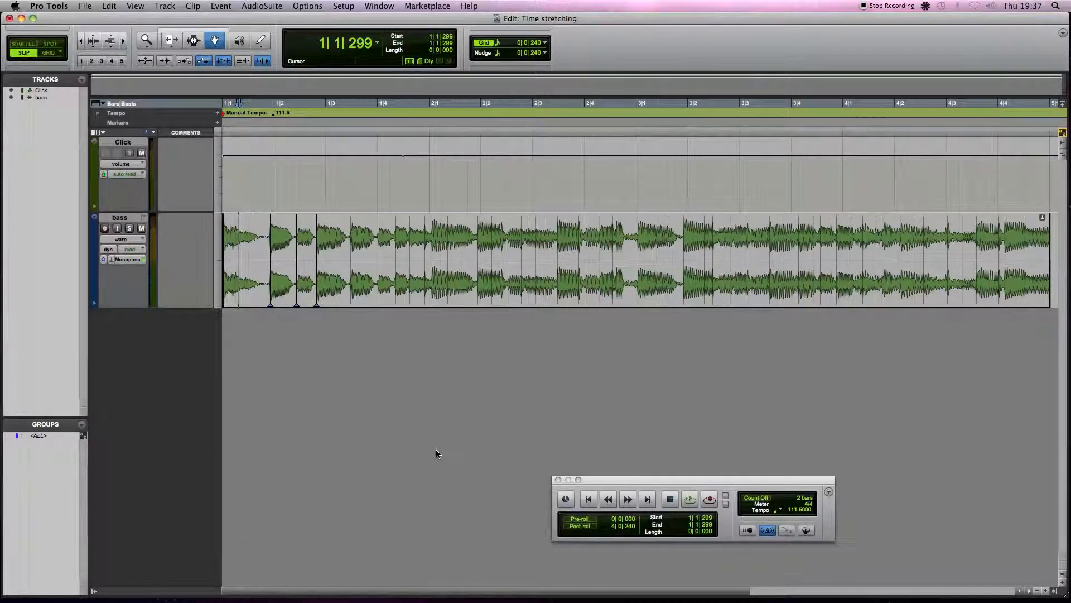
Quantize all of the bass clip's Elastic Audio events to a 1/16 note grid with Event Operations.
left_click(220, 6)
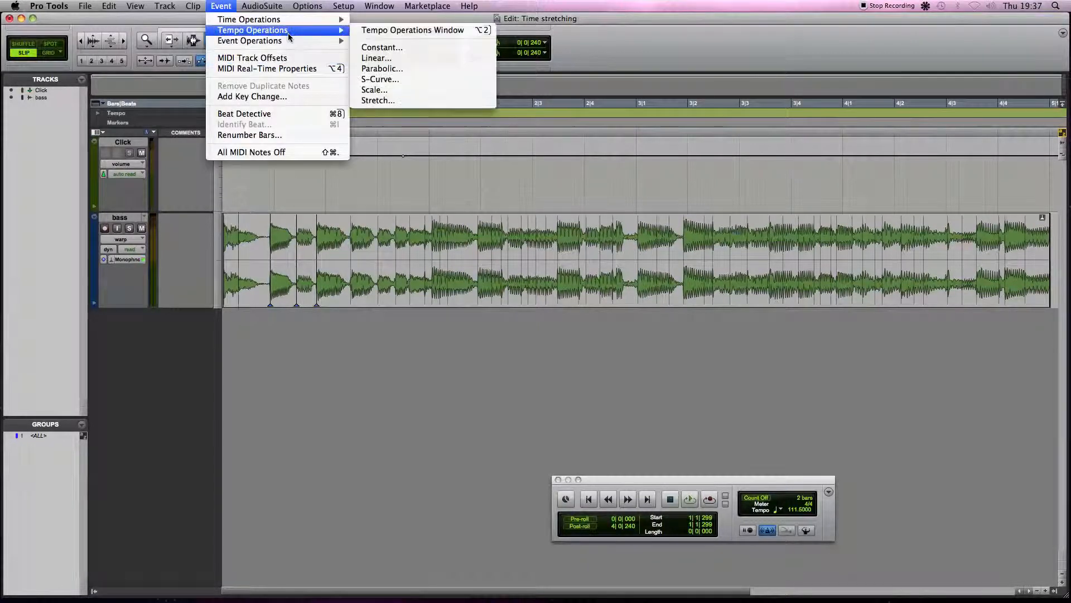
mouse_move(295, 42)
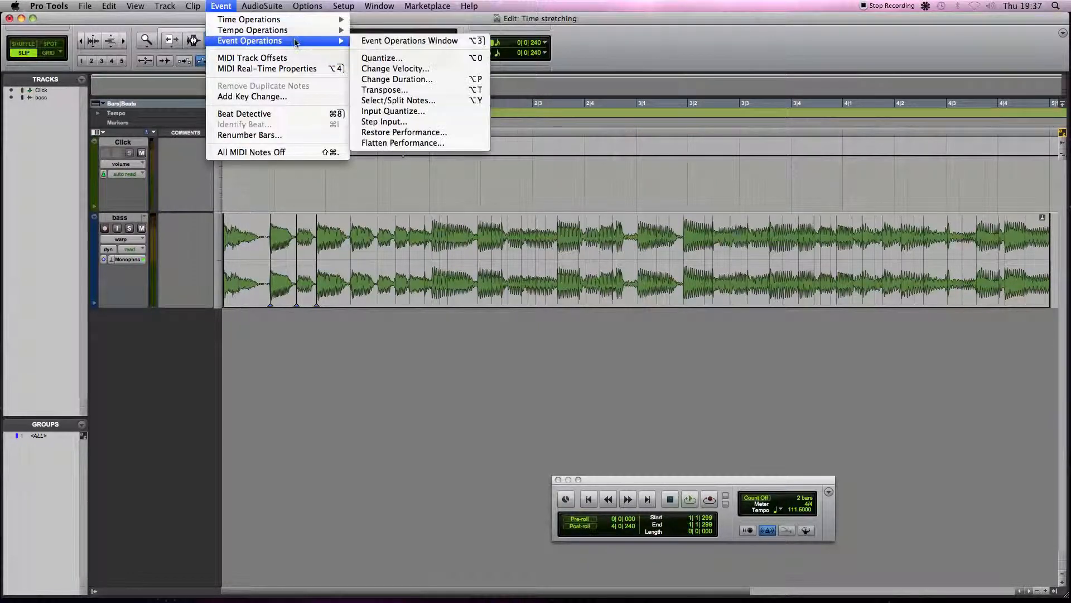
left_click(385, 58)
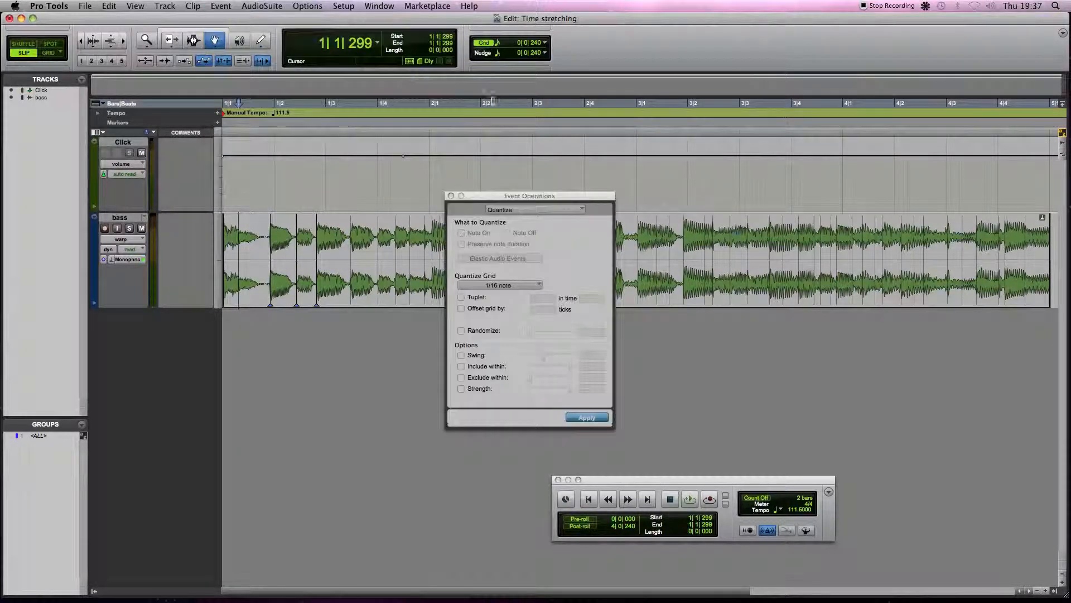
left_click(511, 285)
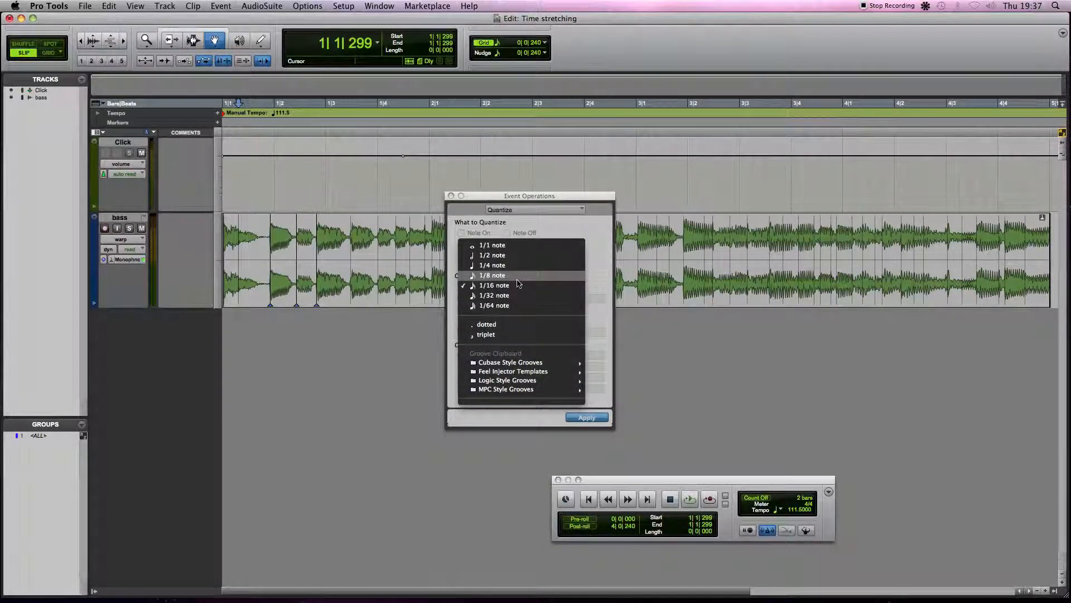
left_click(521, 286)
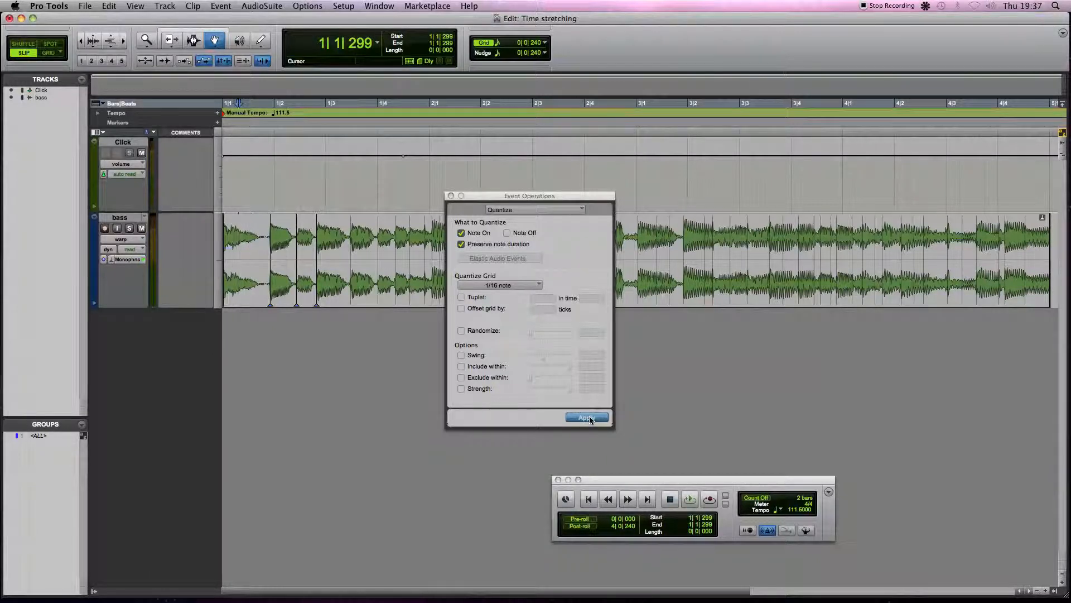
key("super+a")
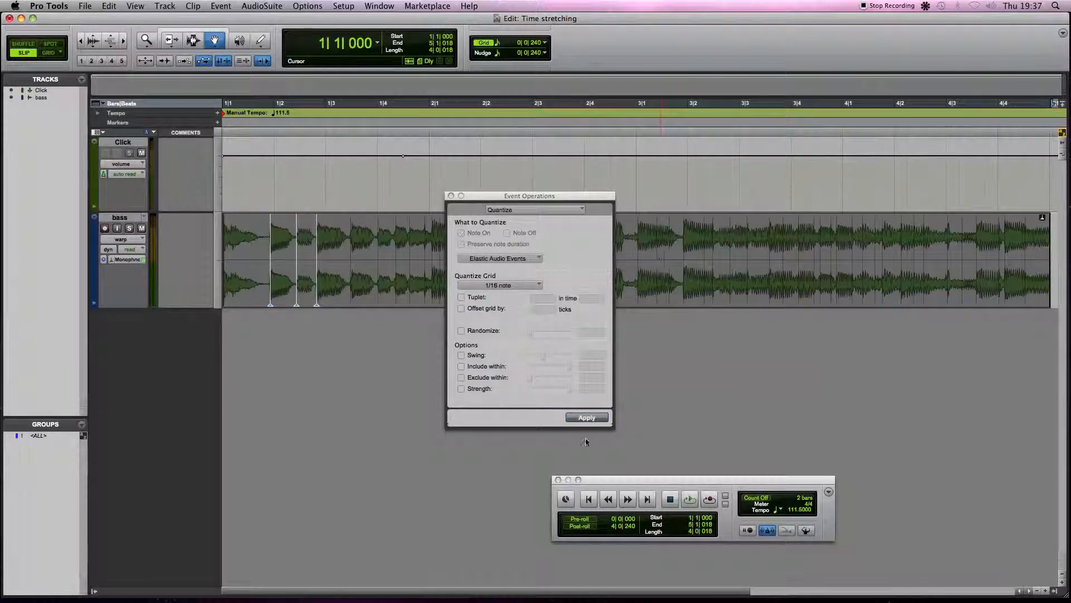
left_click(599, 421)
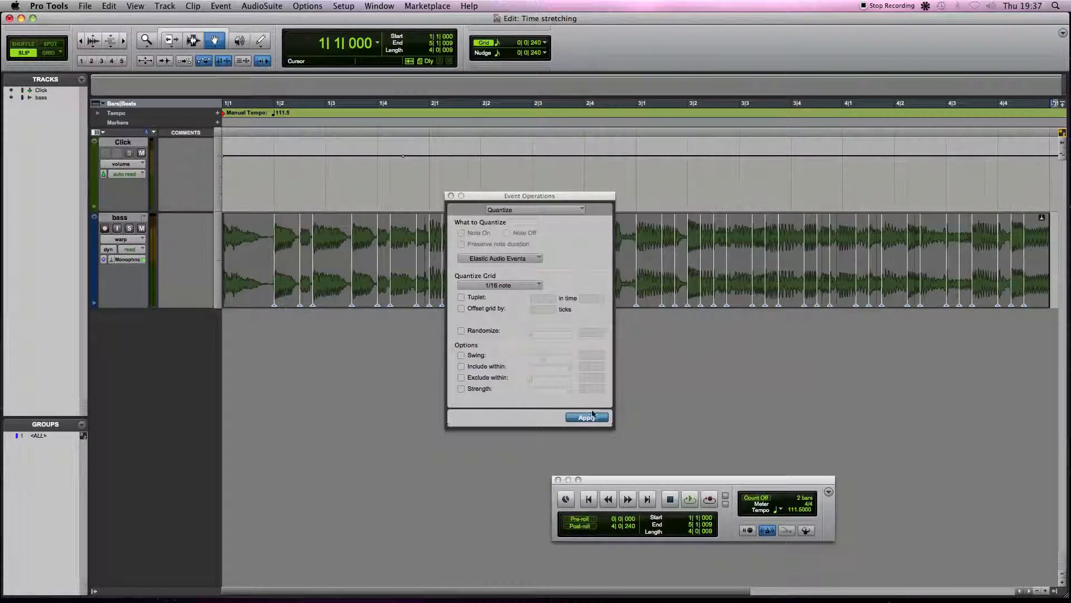
left_click(451, 195)
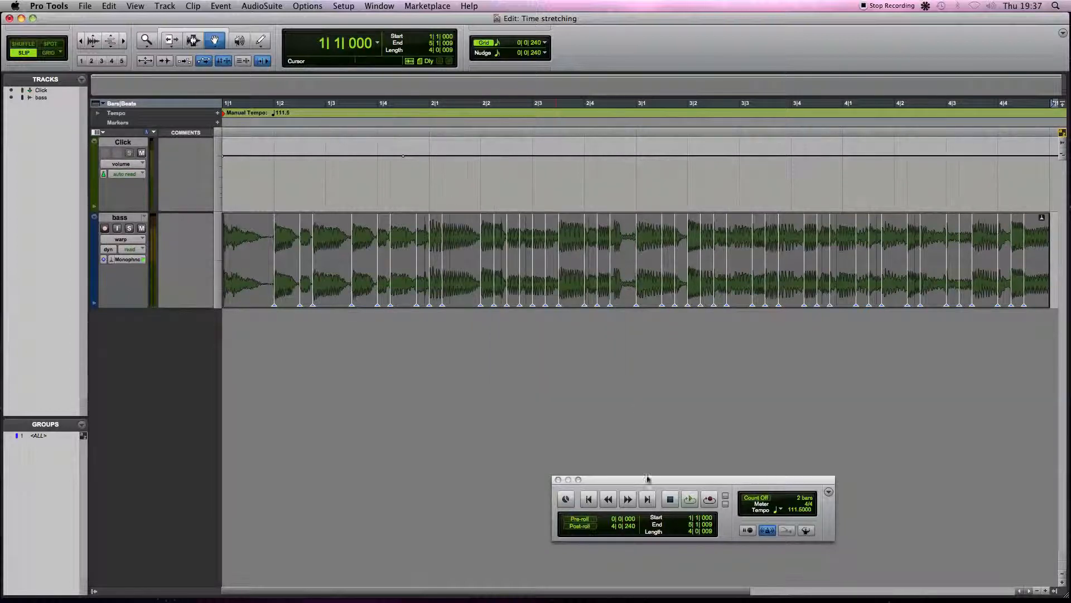
Play back the quantized bass clip and stop playback.
left_click(692, 501)
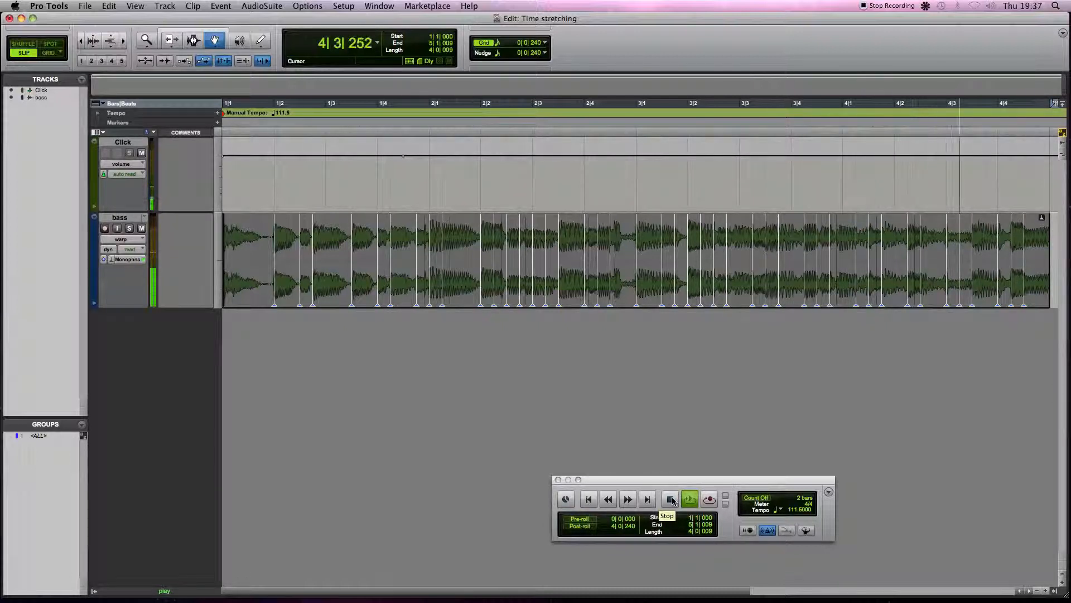
left_click(671, 499)
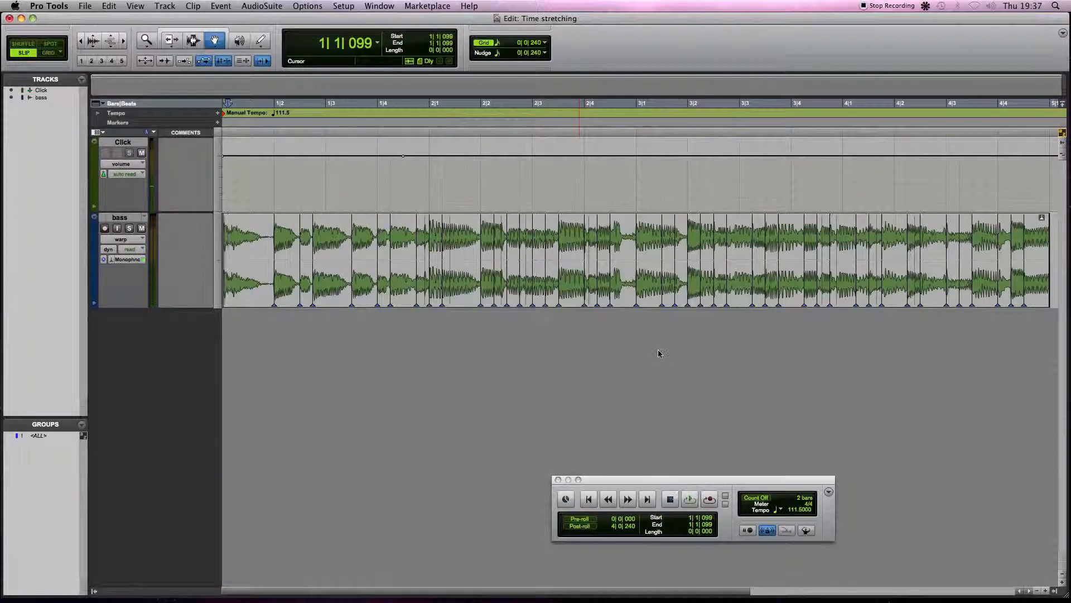
Time-stretch the bass clip's end slightly later with the TCE Trim tool and undo the stretch.
scroll(659, 353, "right", 5)
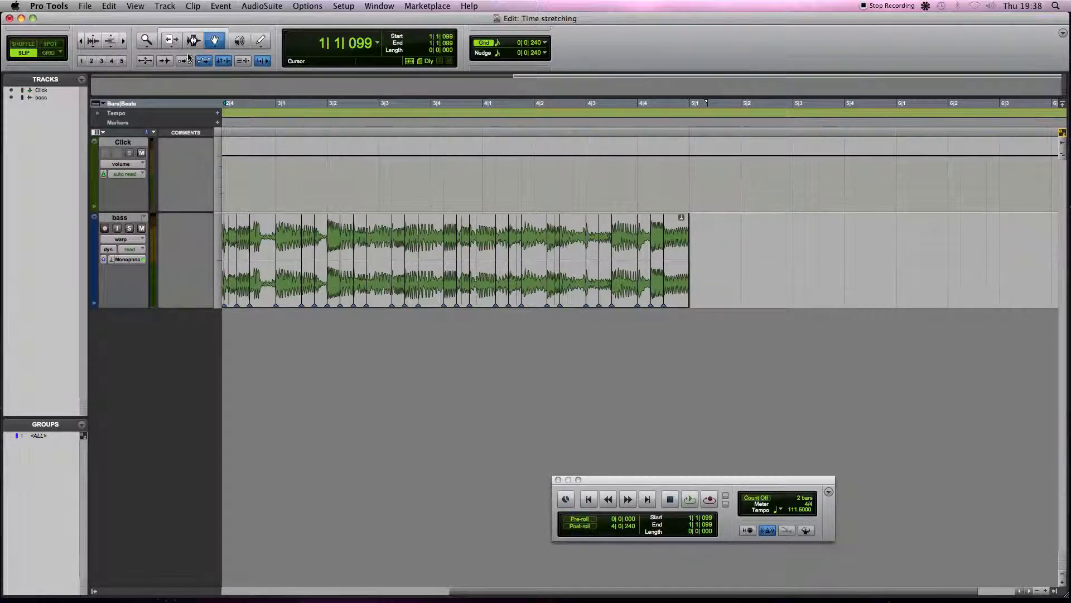
left_click(172, 44)
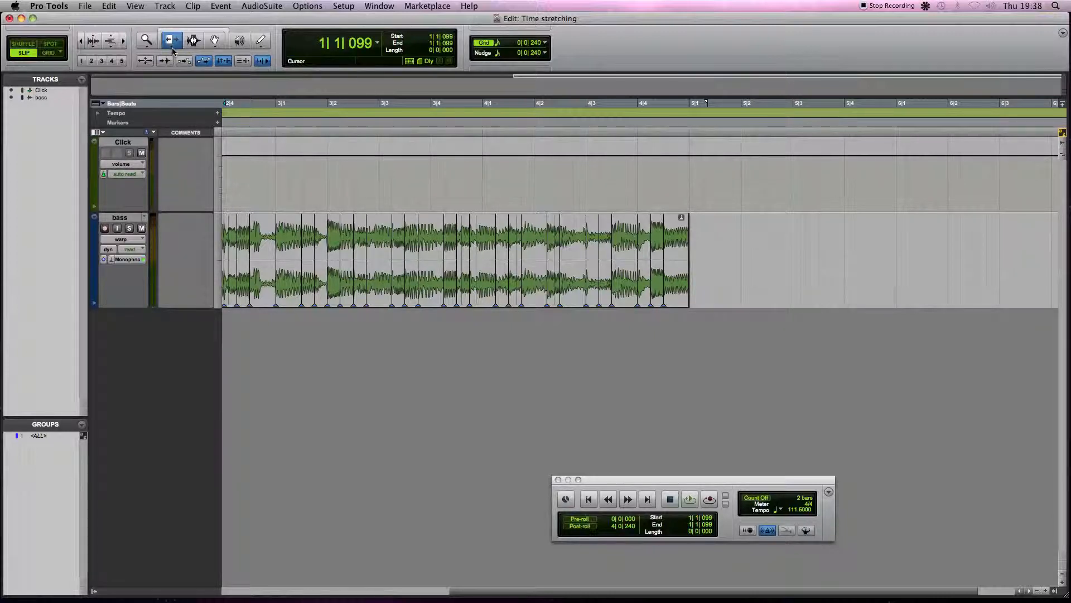
left_click(172, 49)
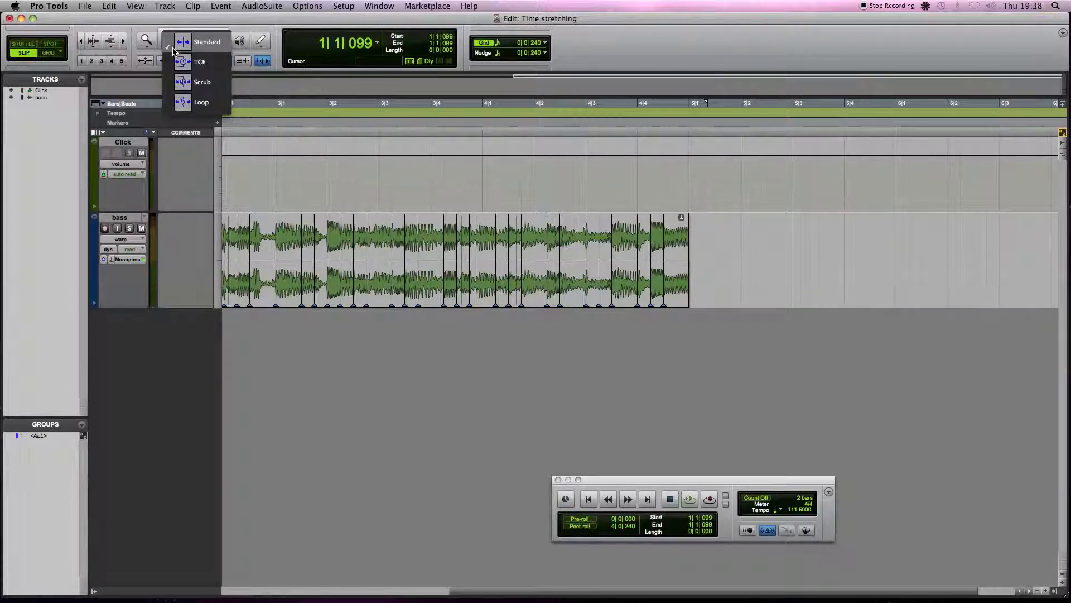
left_click(211, 65)
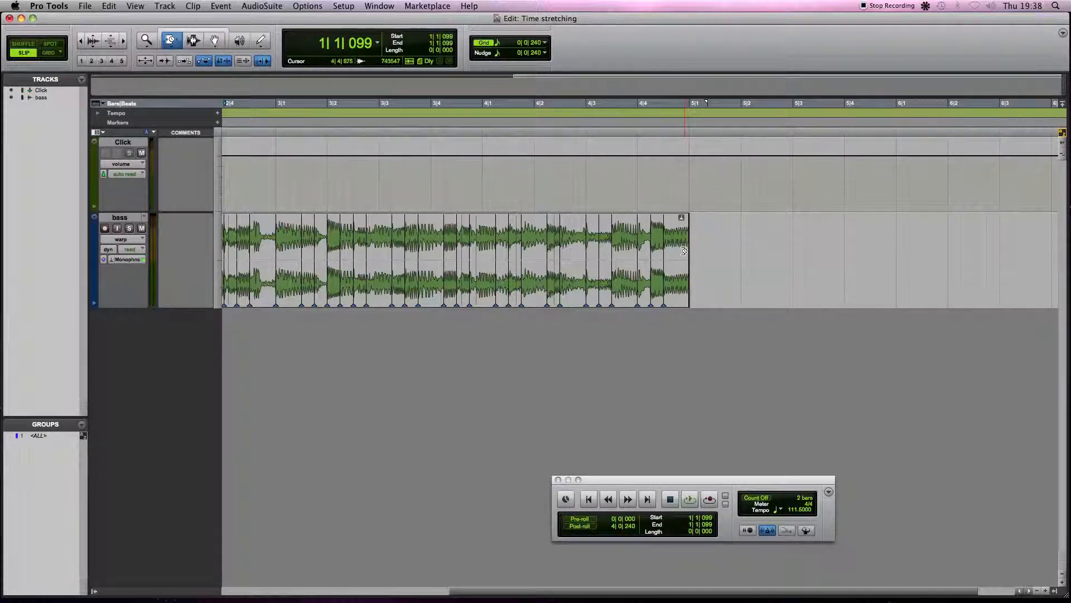
mouse_move(684, 251)
left_mouse_down()
mouse_move(904, 245)
mouse_move(640, 240)
mouse_move(700, 240)
left_mouse_up()
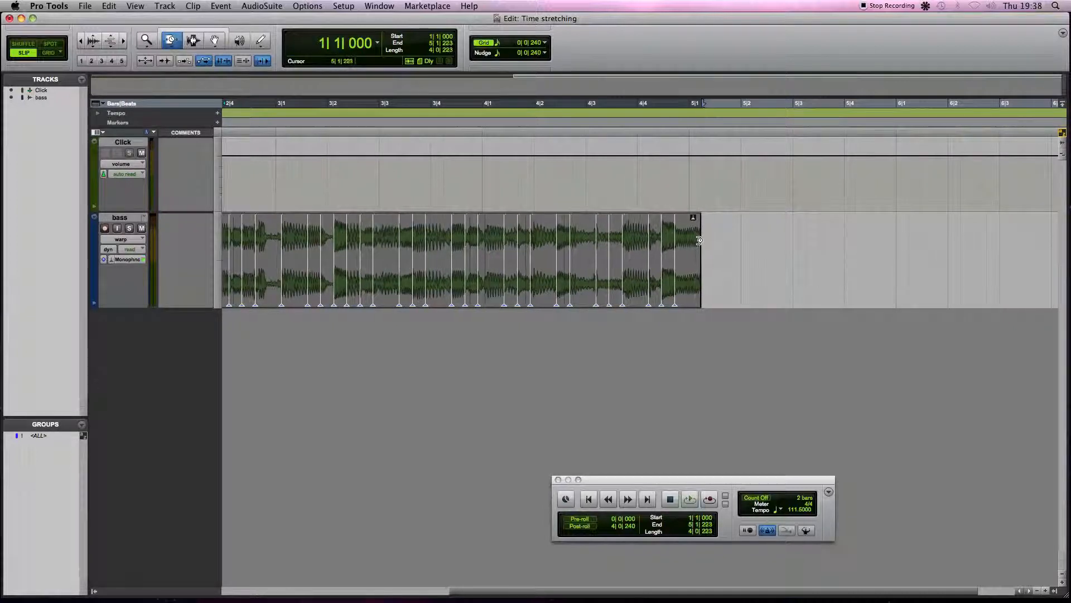
key("super+z")
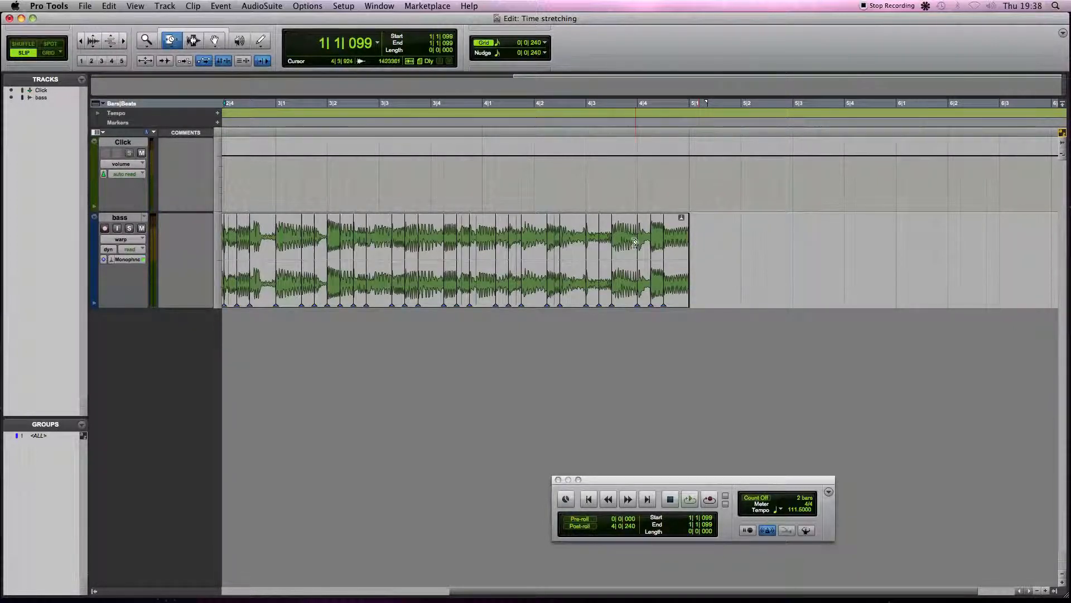
Select the bass clip with the Grabber tool and open its Elastic Properties.
left_click(214, 40)
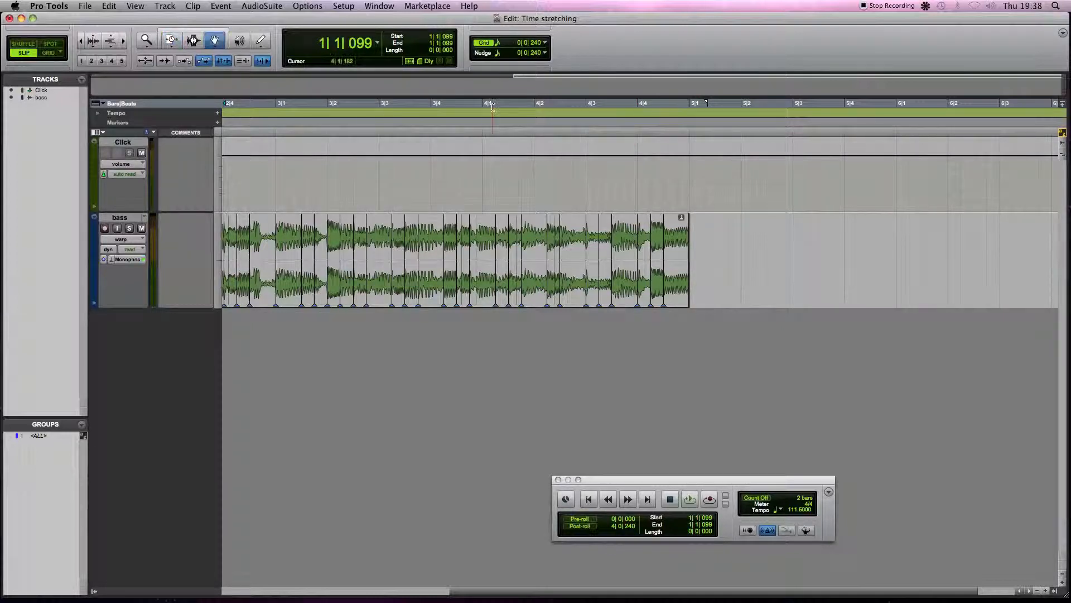
left_click(670, 240)
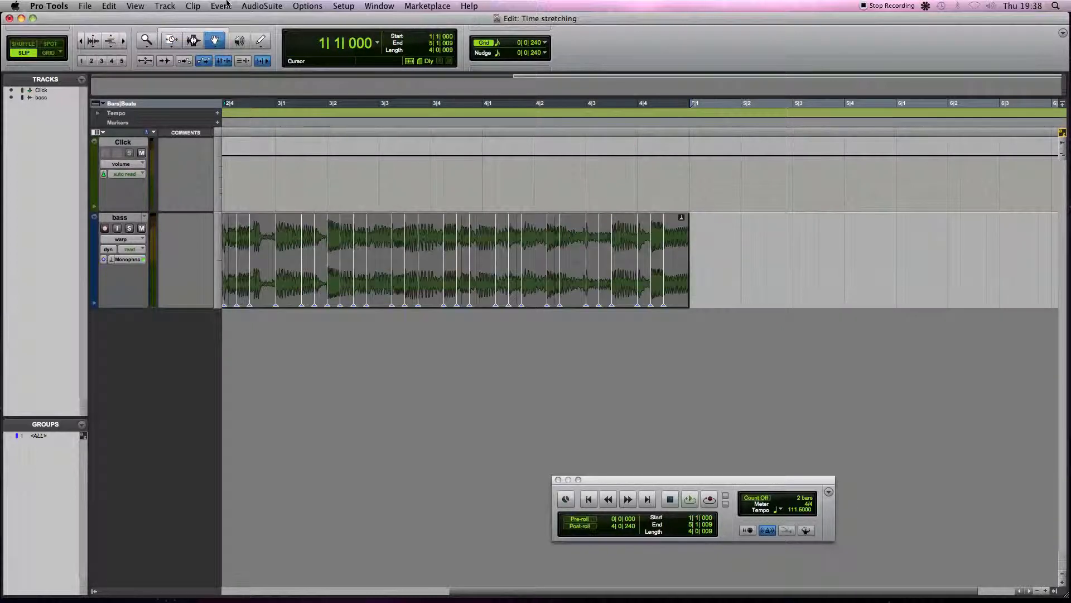
left_click(195, 6)
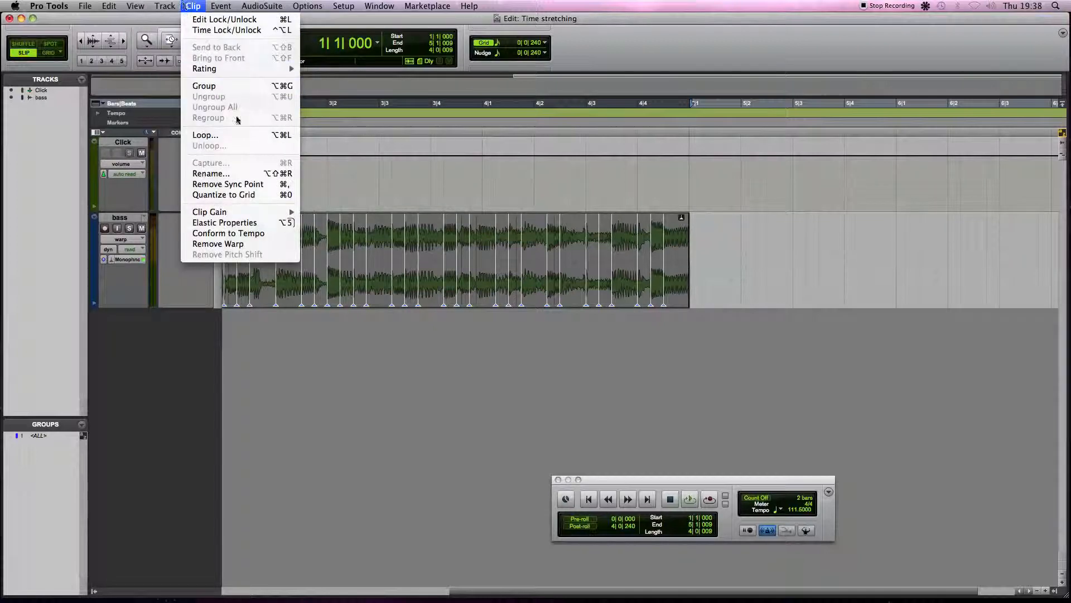
left_click(242, 225)
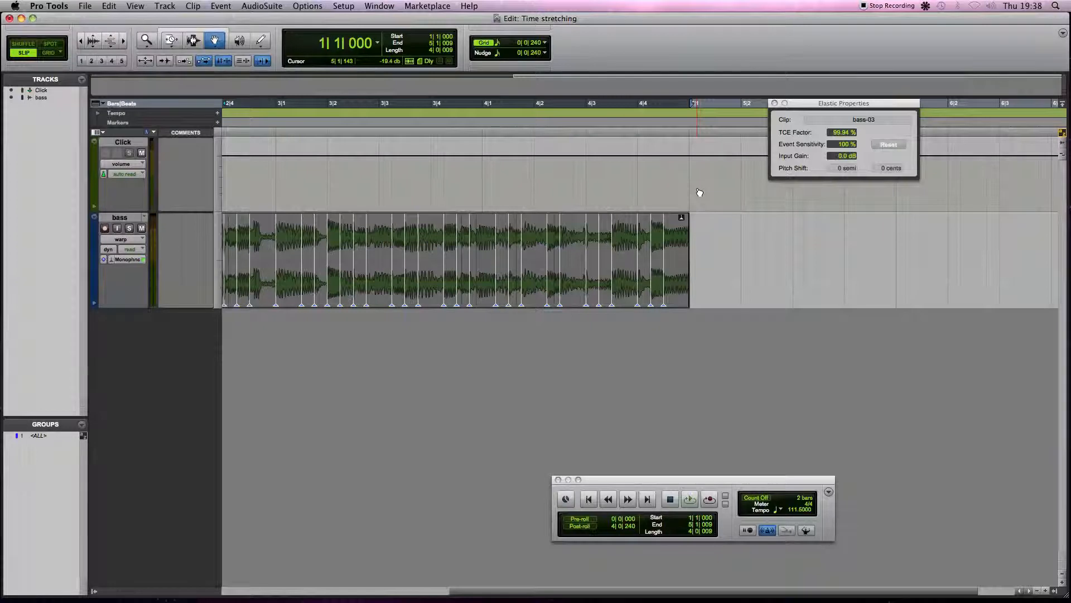
Switch the bass track to ticks timebase and set the clip's source tempo to 150 bpm.
left_click(103, 262)
left_click(126, 271)
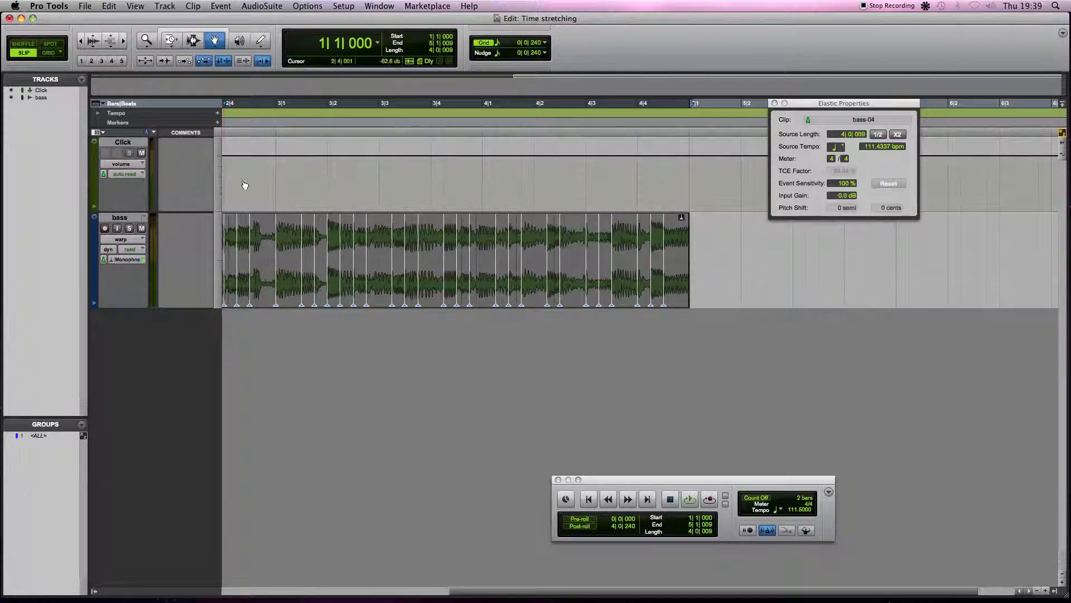
left_click(868, 146)
type("150")
key("Return")
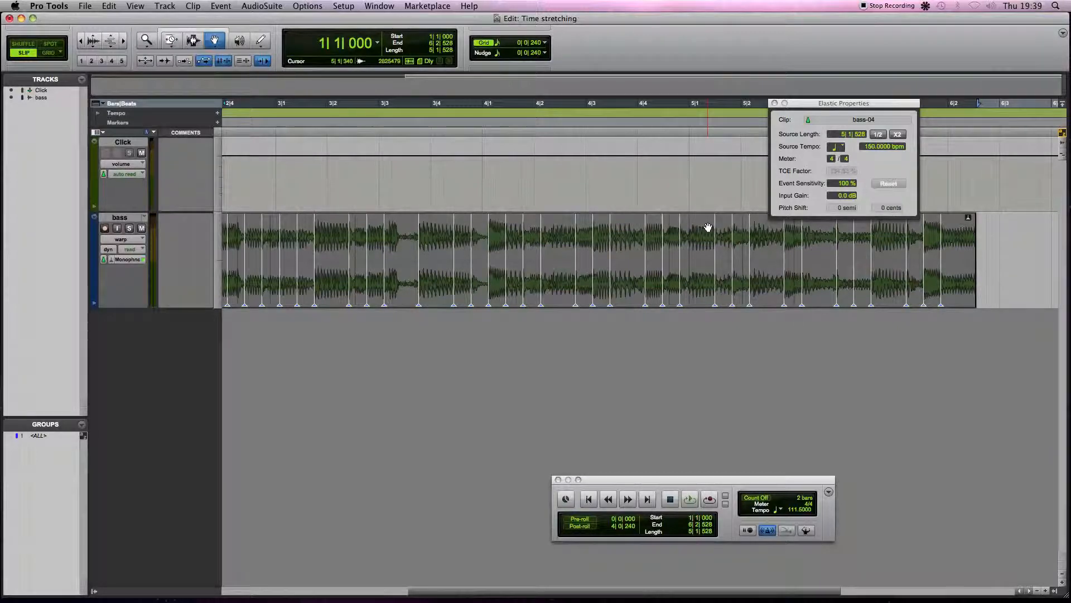
Return to the session start, play back the stretched bass clip and stop playback.
left_click(587, 499)
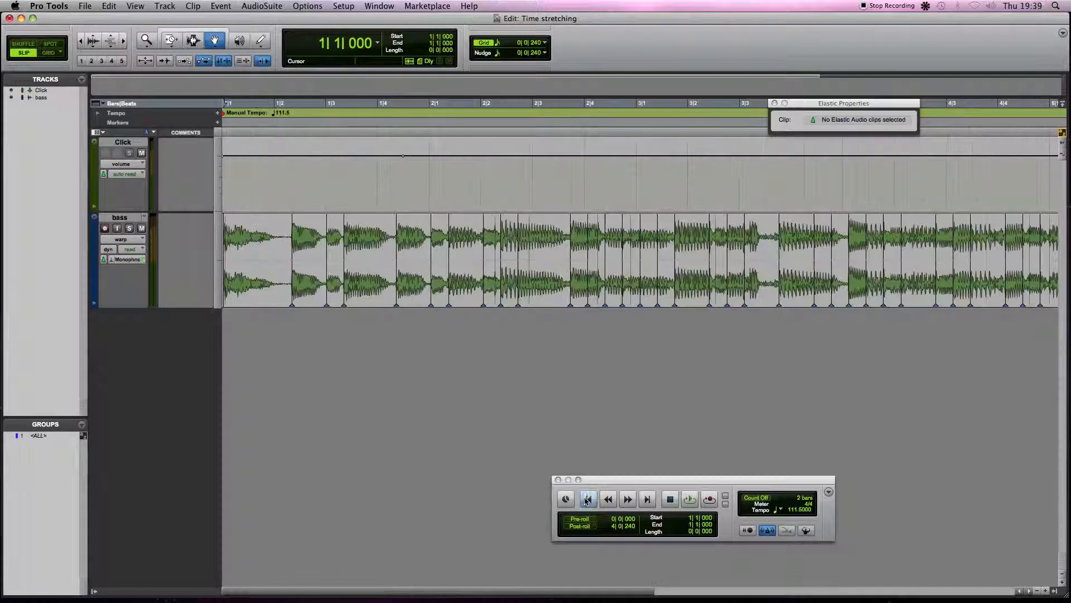
left_click(690, 500)
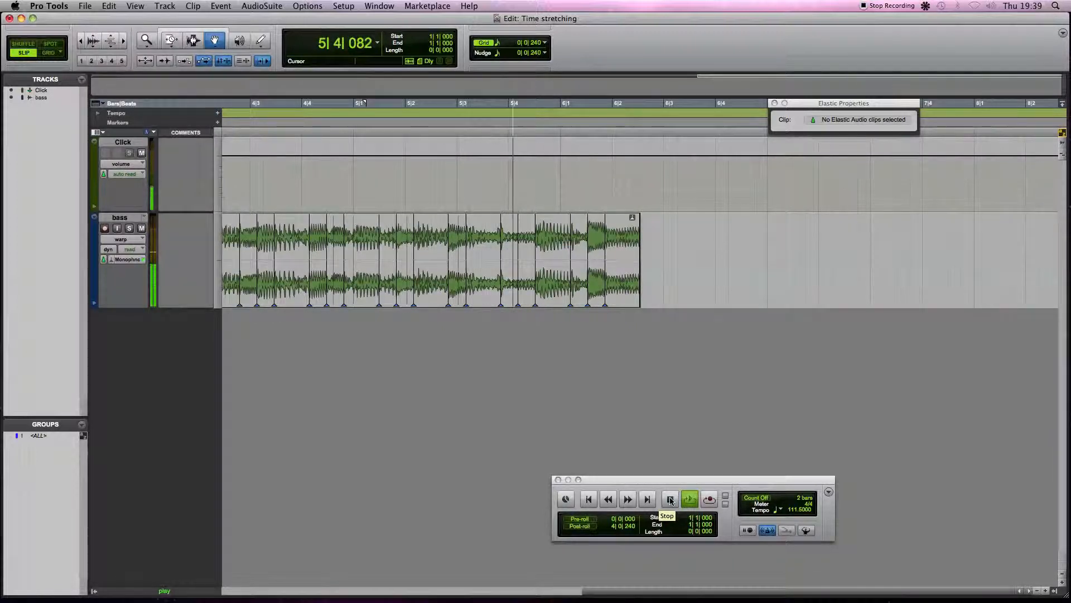
left_click(671, 500)
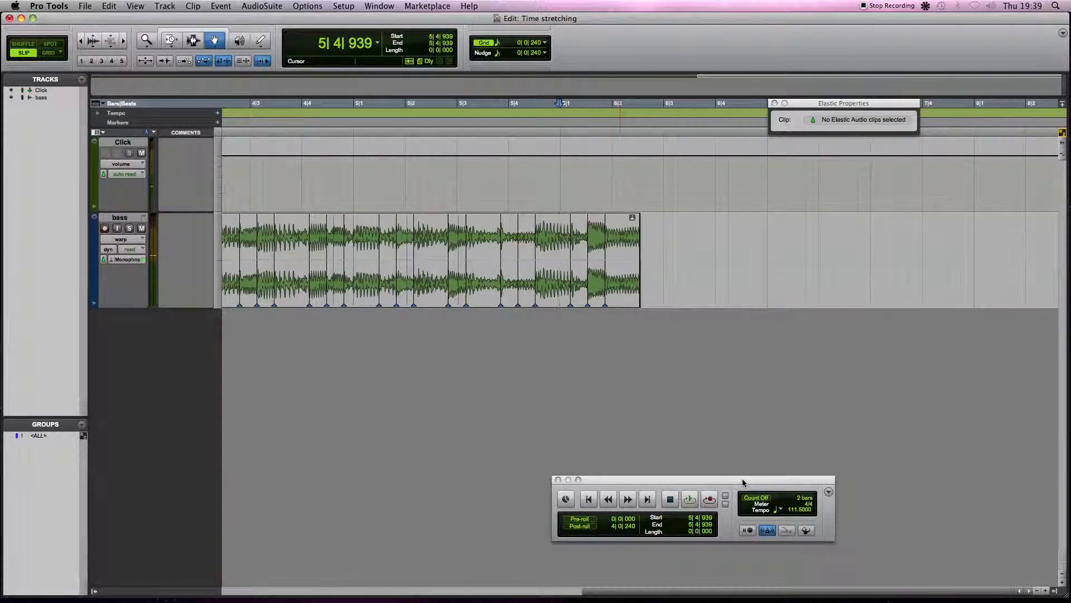